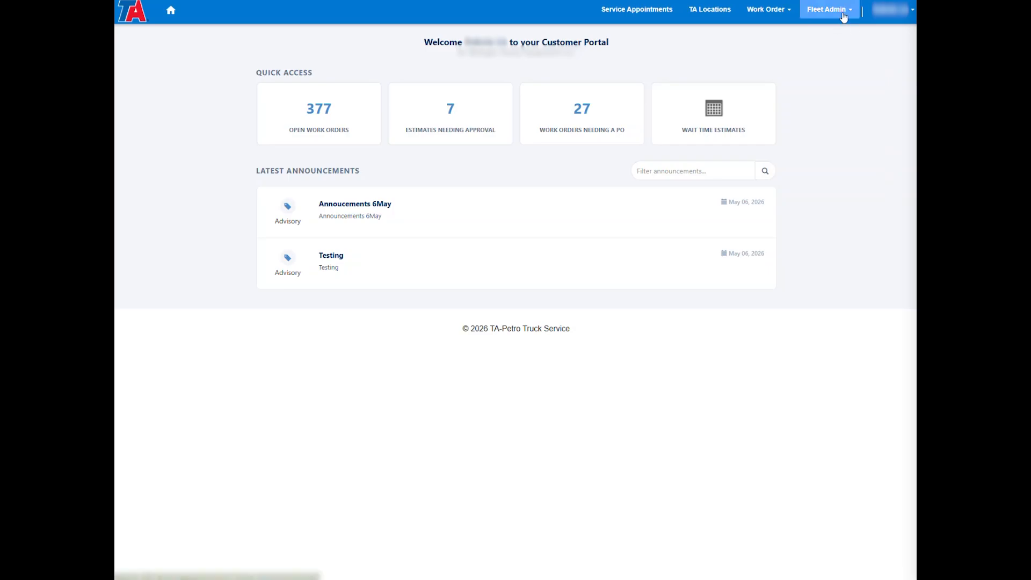
# Set the fleet's Sunday site access hours from 07:00 AM to 07:00 PM and save them.
pyautogui.click(844, 17)
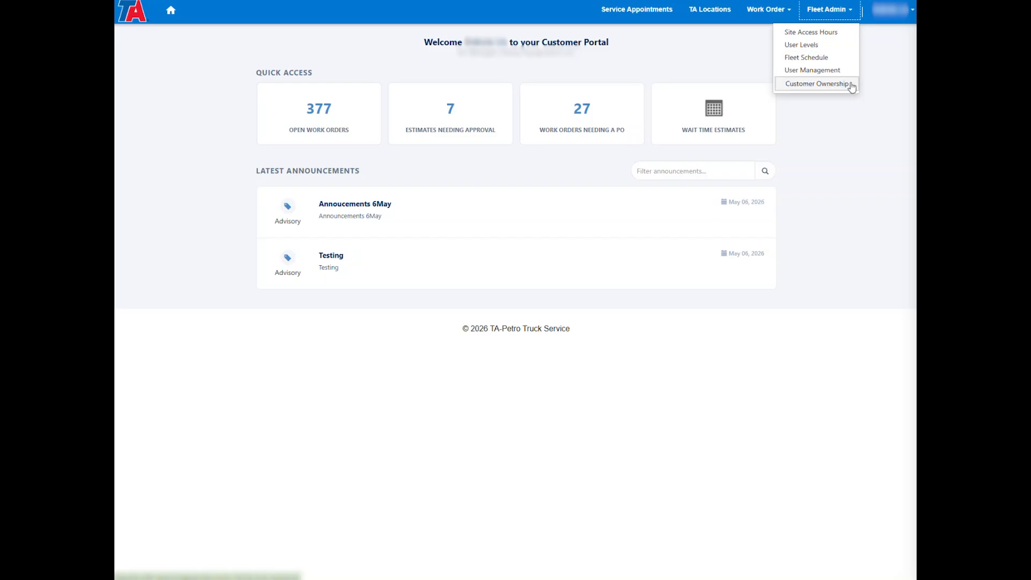
pyautogui.click(840, 36)
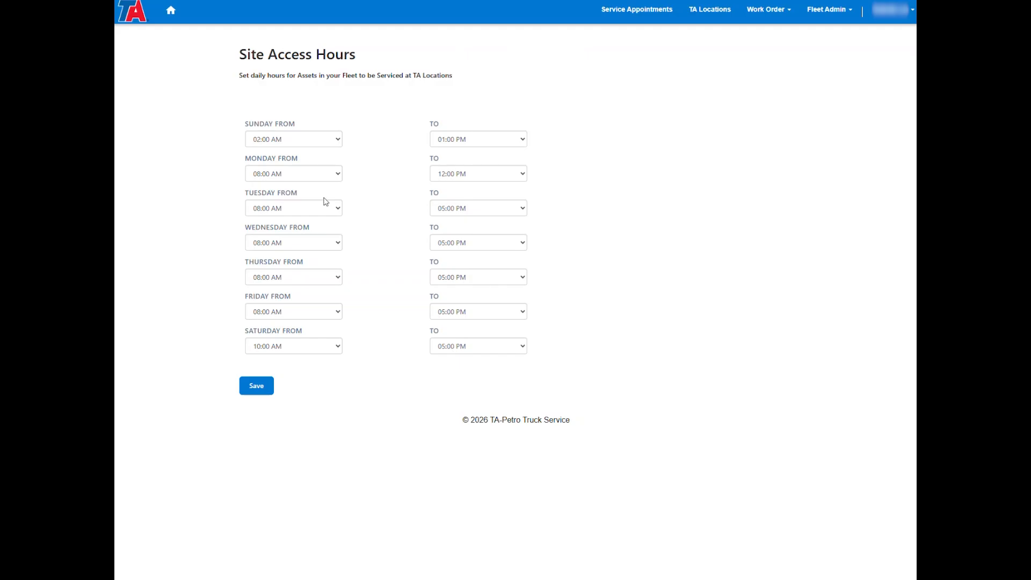
pyautogui.click(321, 143)
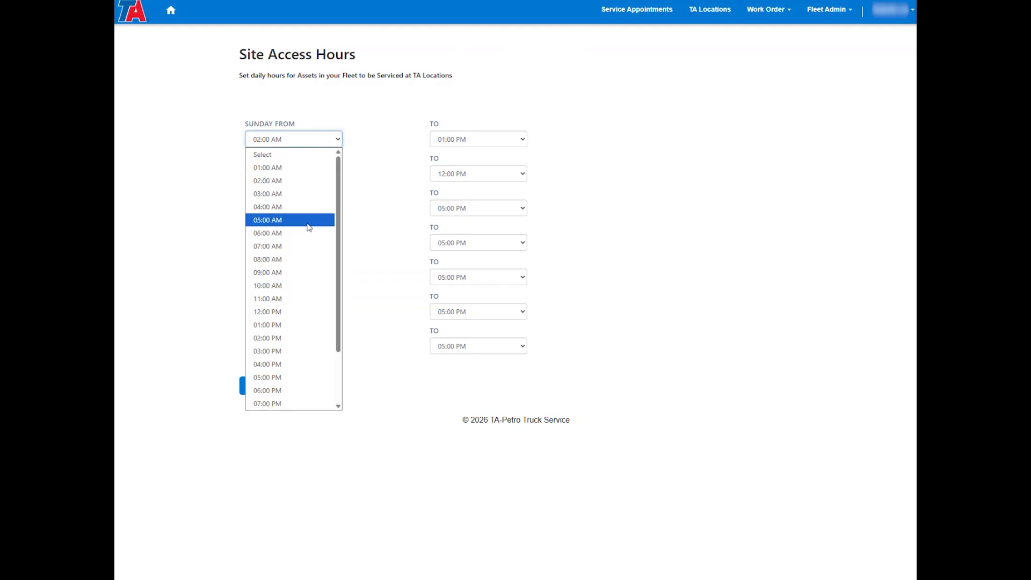
pyautogui.click(305, 248)
pyautogui.click(459, 139)
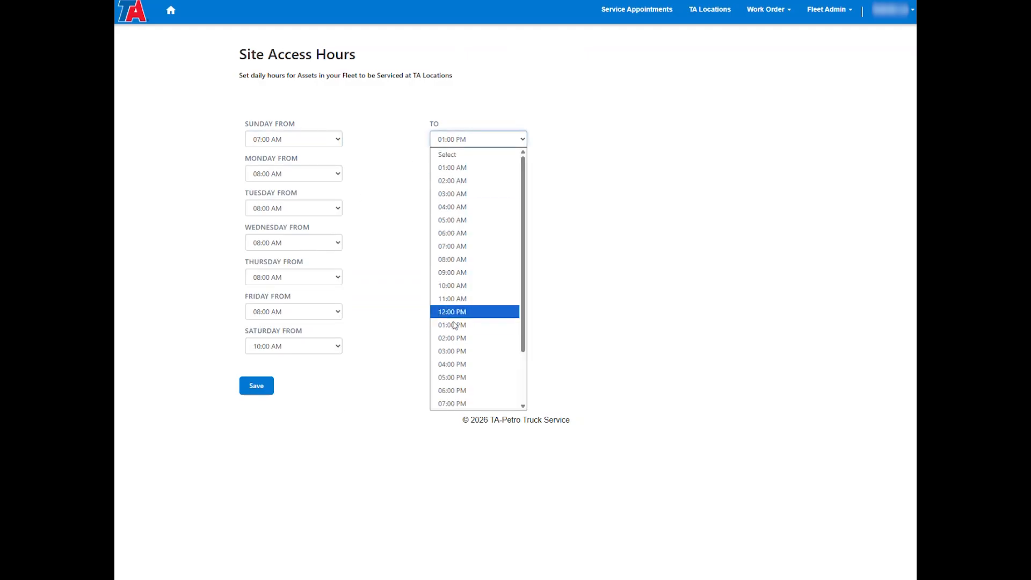
pyautogui.scroll(-2, 455, 333)
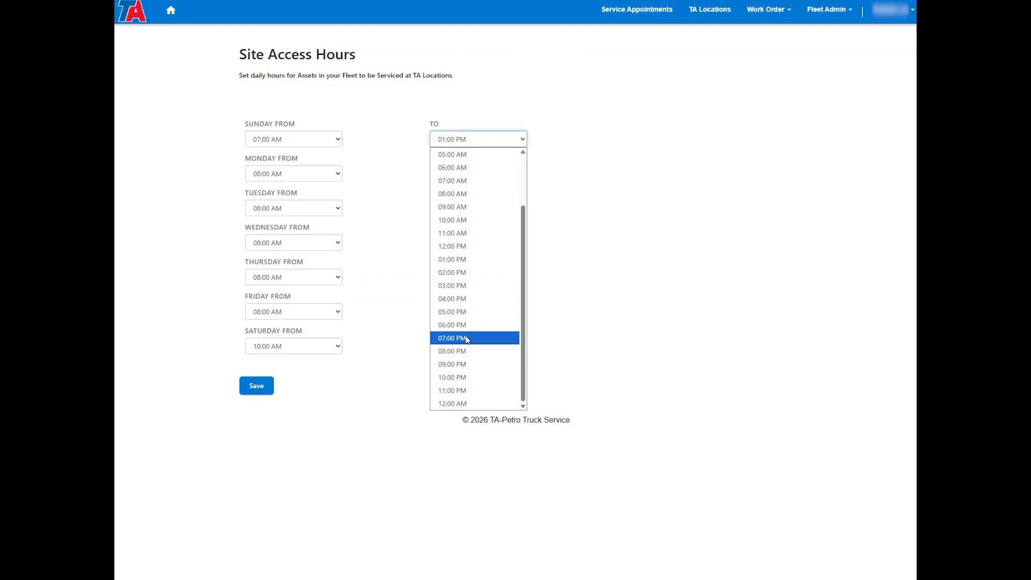
pyautogui.click(468, 338)
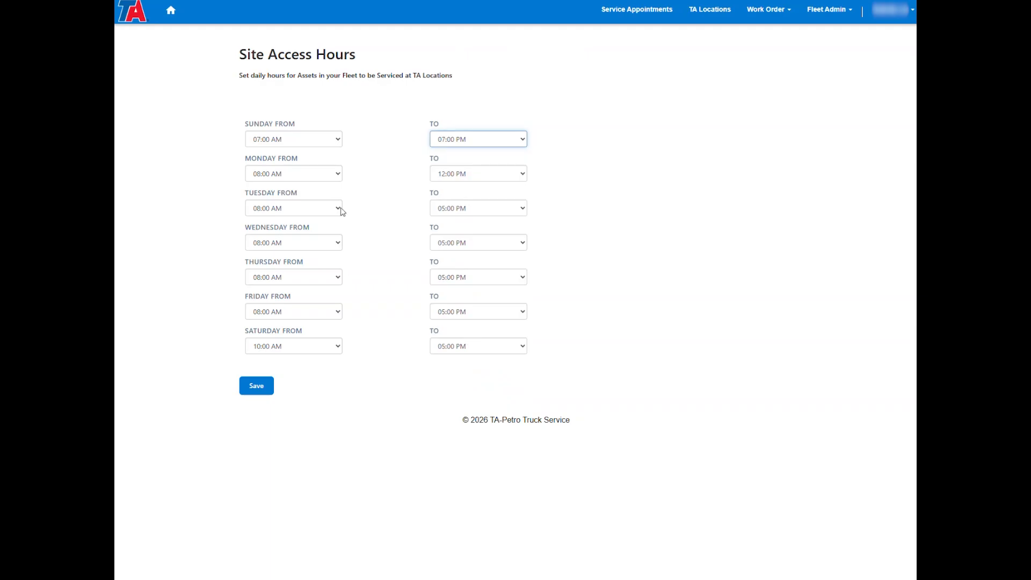
pyautogui.click(263, 387)
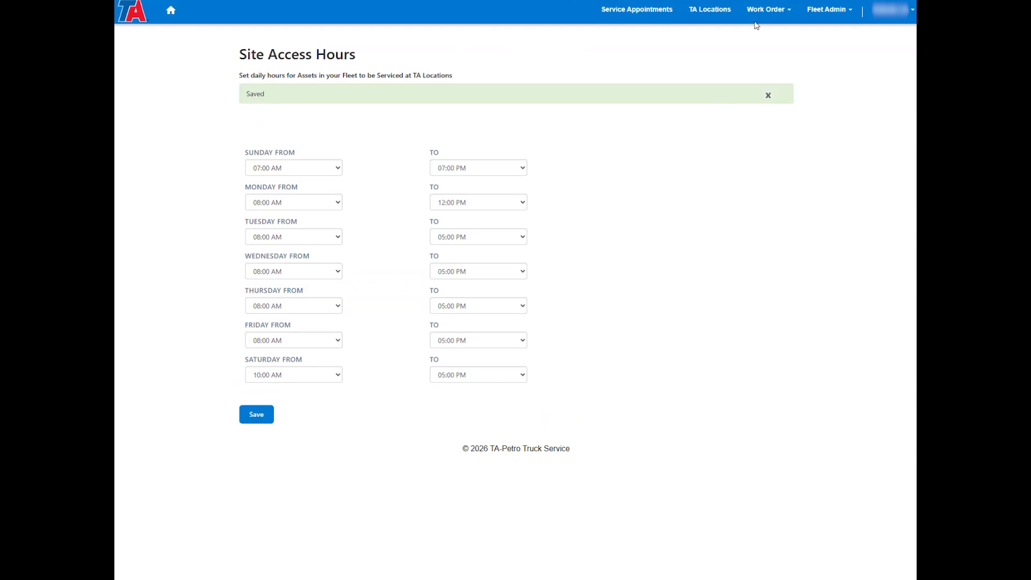
# Review the User Levels list with each contact's scope and amount threshold.
pyautogui.click(838, 19)
pyautogui.click(834, 47)
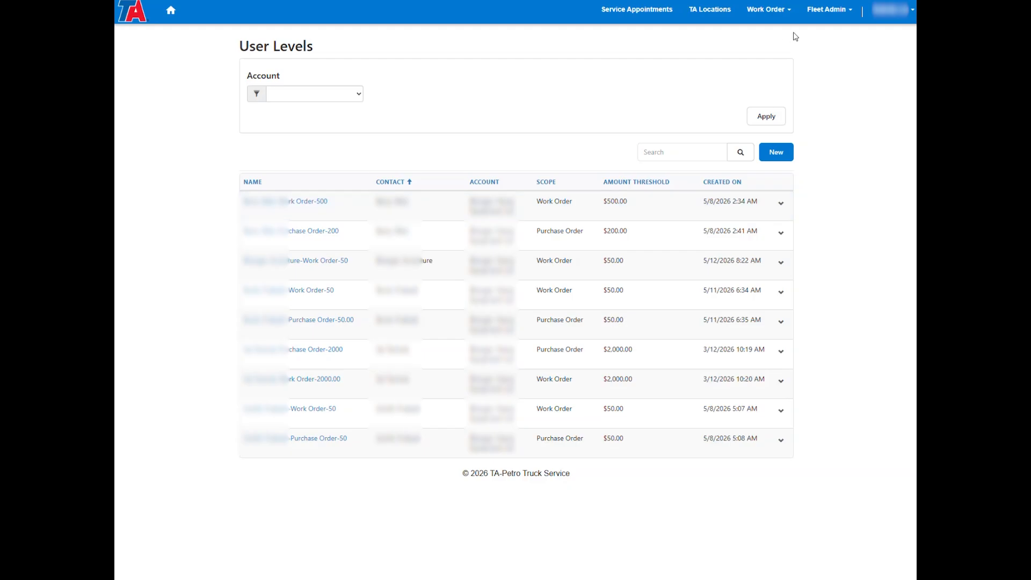
# Try to submit Fleet Schedule after-hours instructions to contact a named person on Wednesdays during after hours periods at a given phone number.
pyautogui.click(823, 13)
pyautogui.click(822, 47)
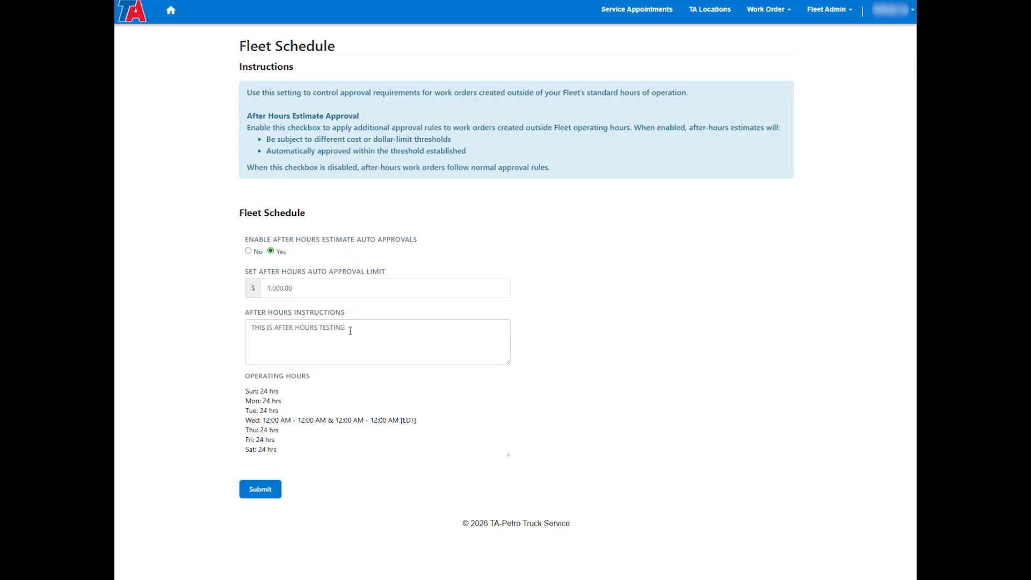
pyautogui.moveTo(349, 328); pyautogui.dragTo(238, 325)
pyautogui.write('Cont')
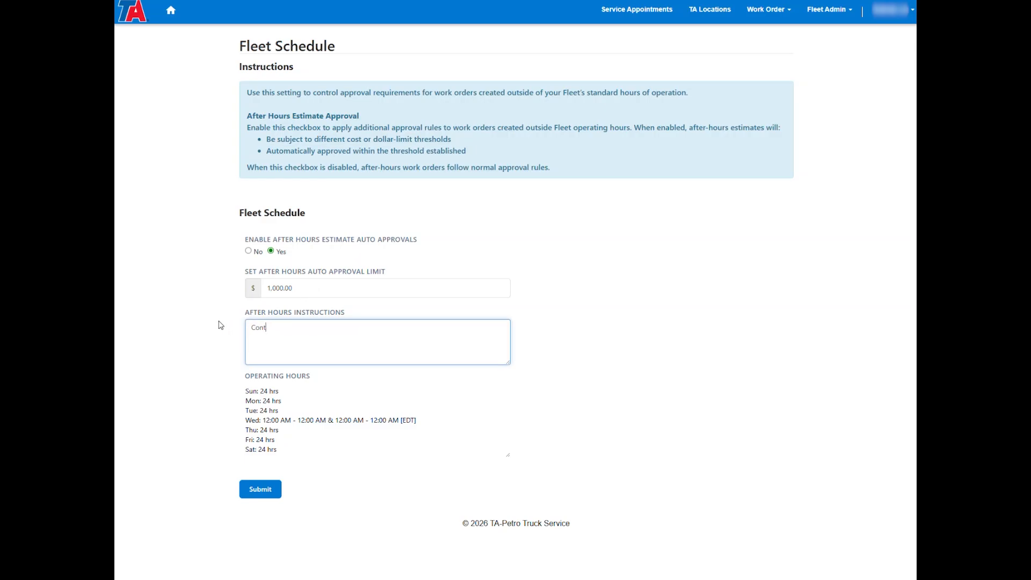
pyautogui.write('act Johnny on Wednesdays during after hour')
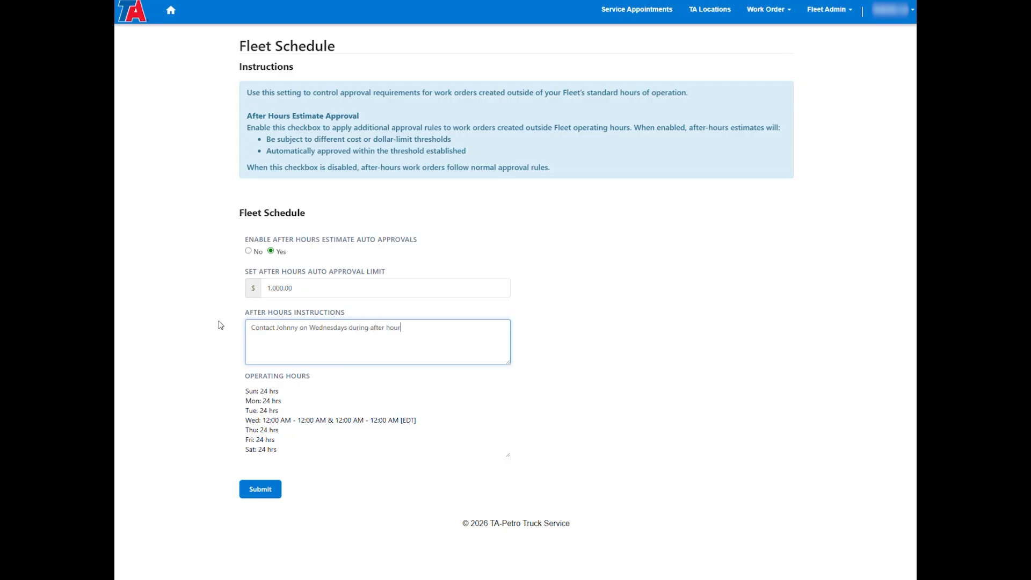
pyautogui.write('s periods at 206-555-1833.')
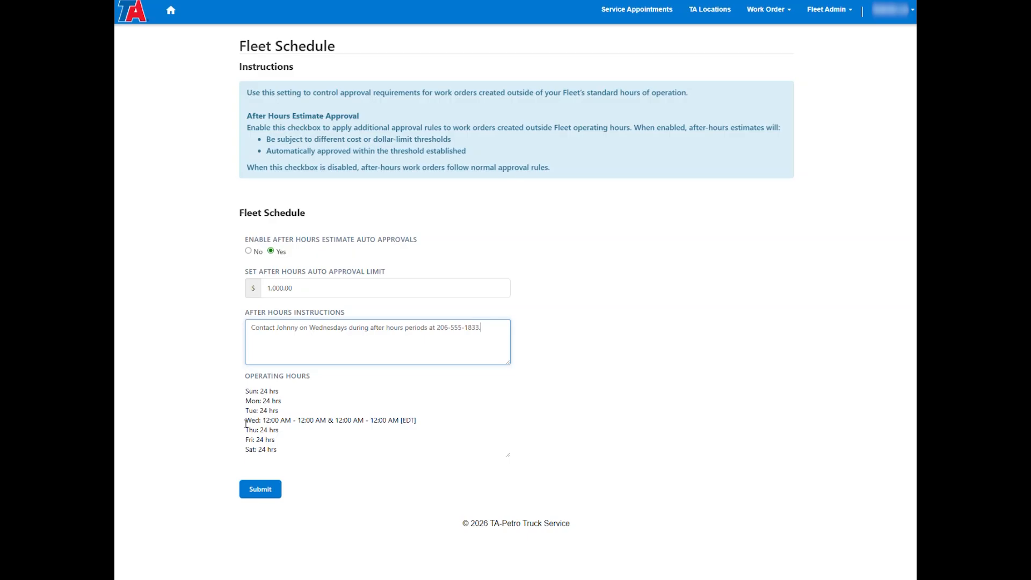
pyautogui.click(259, 494)
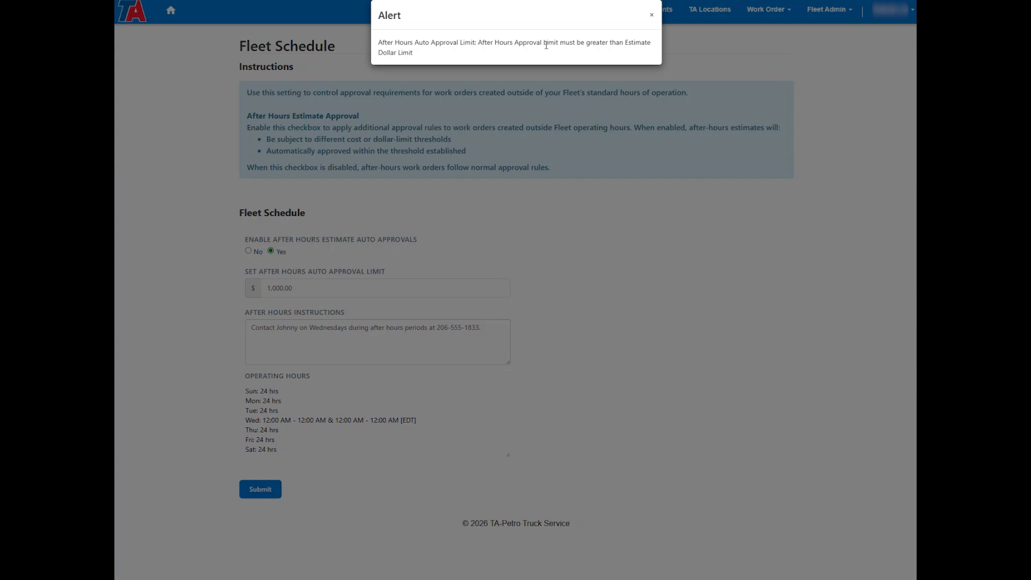
pyautogui.click(653, 20)
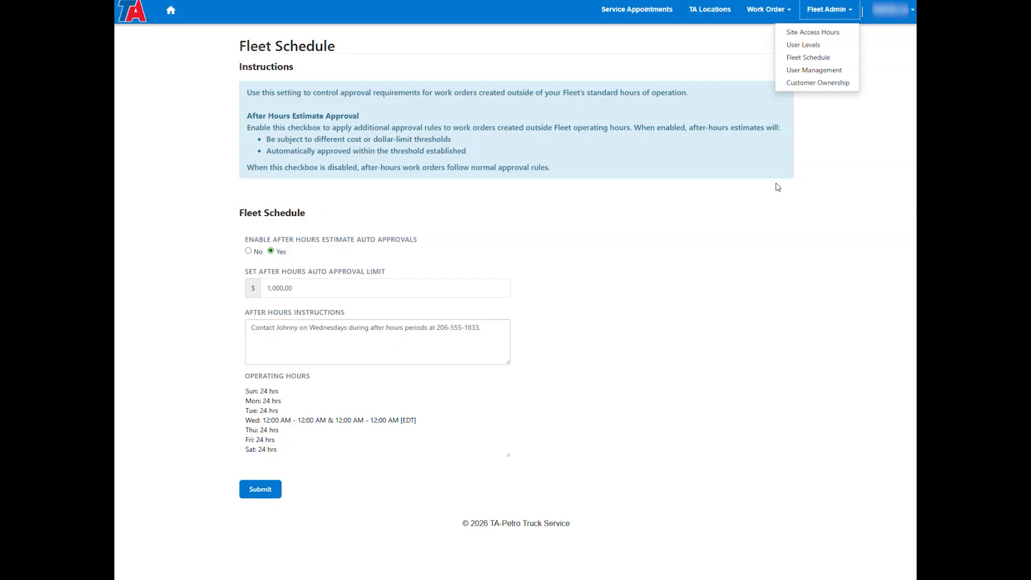
# Examine the first contact's details in User Management, including user category and portal access, and return to the contact list.
pyautogui.click(838, 74)
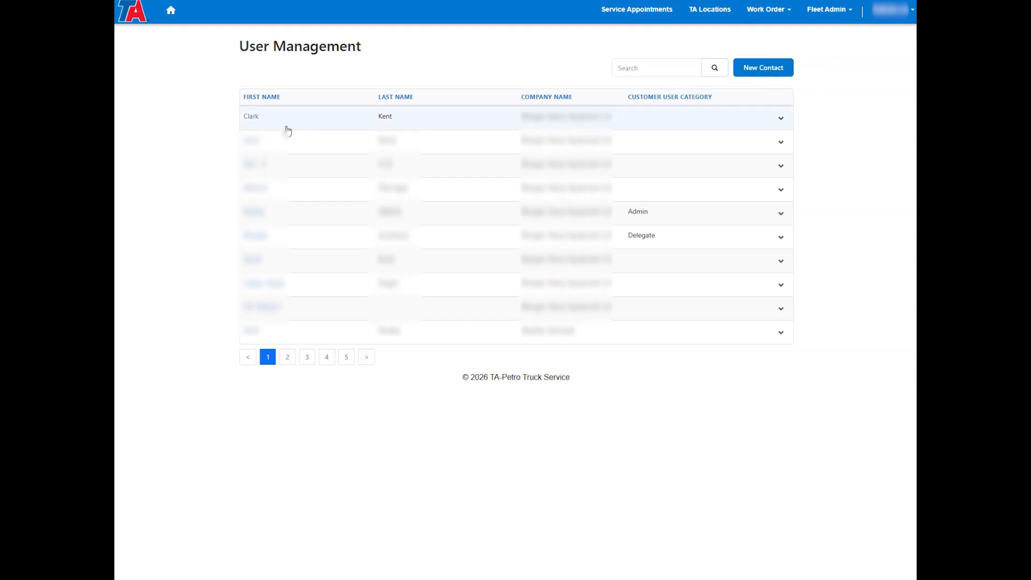
pyautogui.click(252, 122)
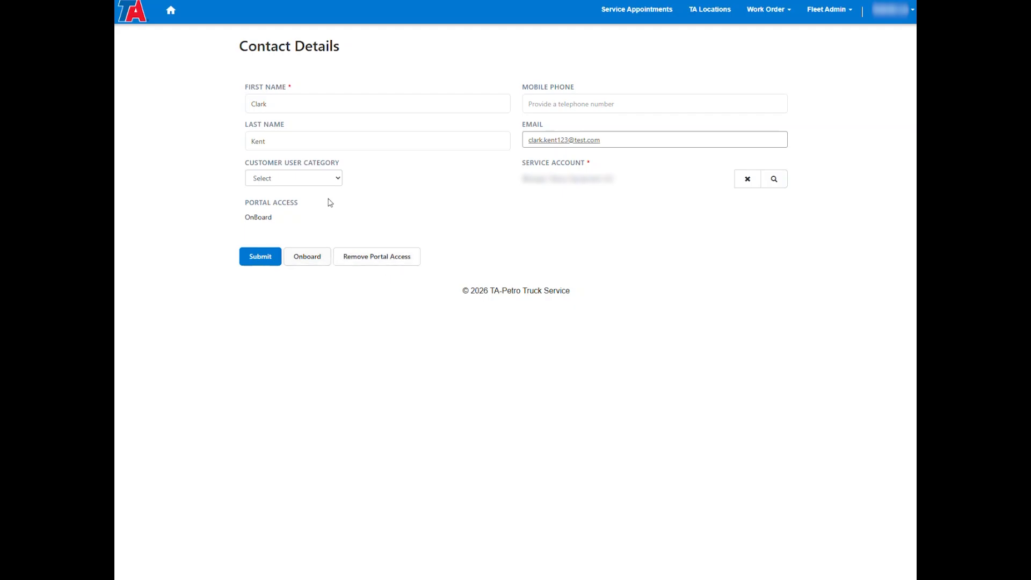
pyautogui.hotkey('alt', 'Left')
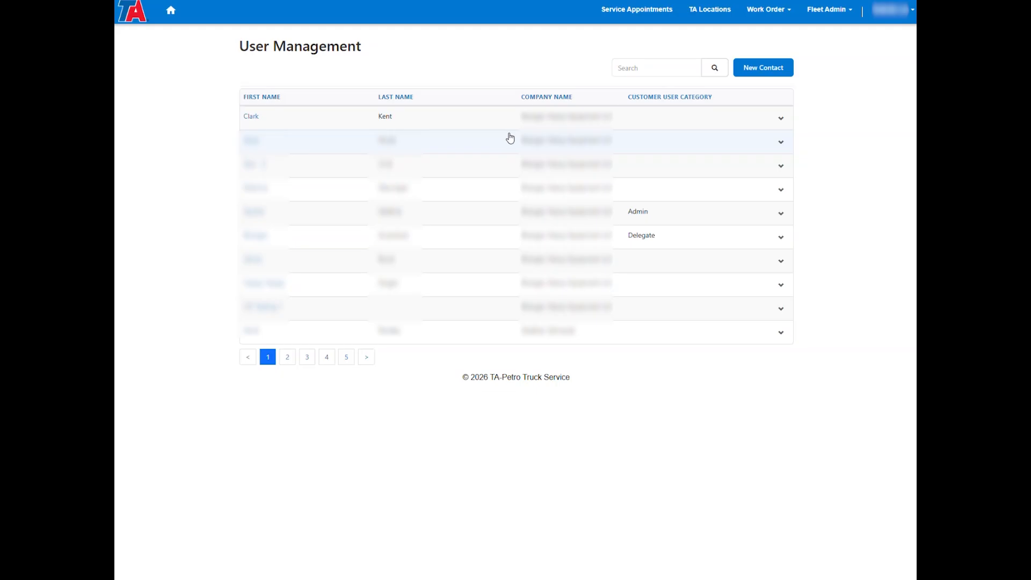
# Choose a customer assignee for the newest work order in Customer Ownership without saving it.
pyautogui.click(838, 13)
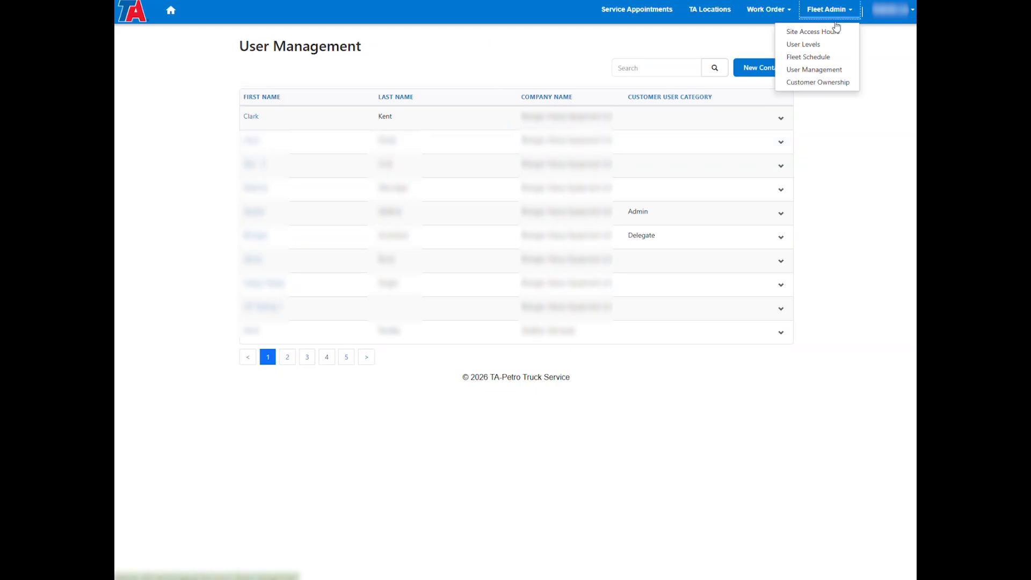
pyautogui.click(827, 83)
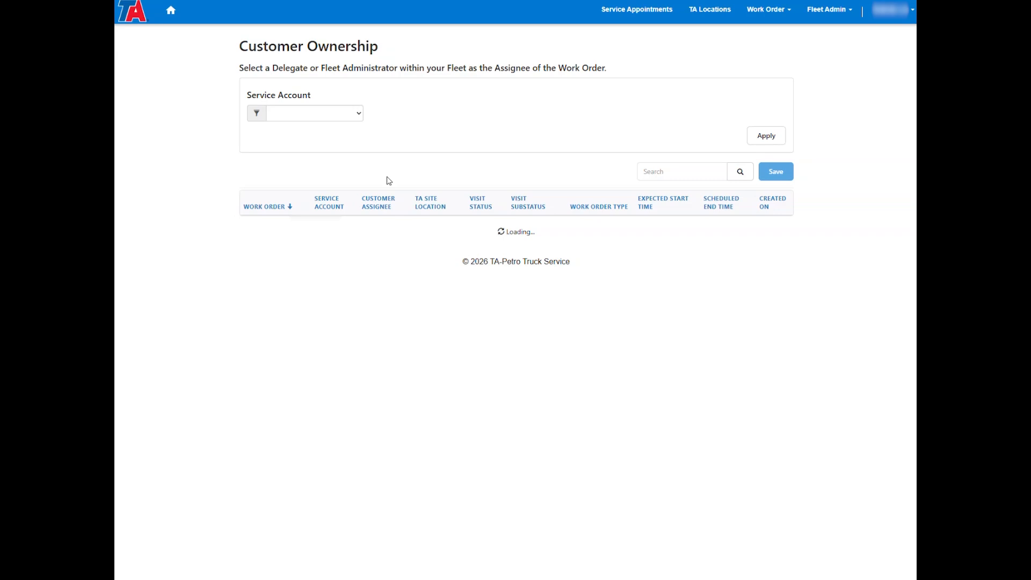
pyautogui.scroll(-1, 390, 180)
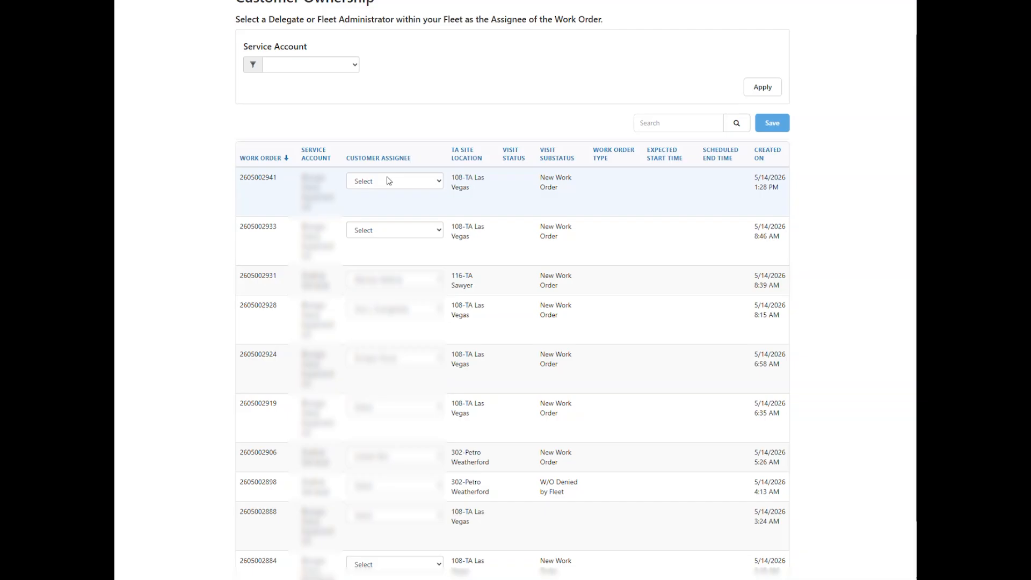
pyautogui.scroll(1, 389, 180)
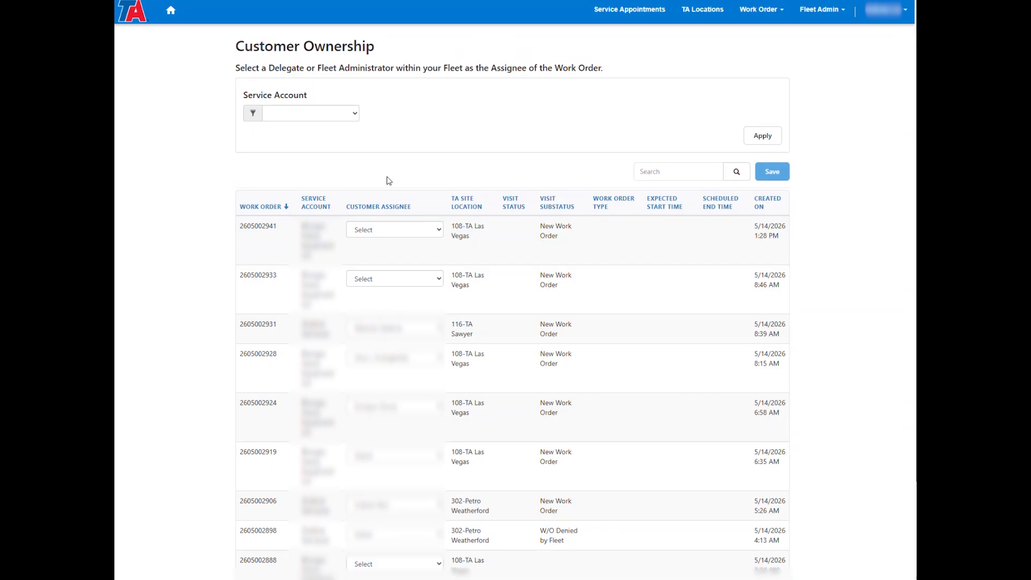
pyautogui.click(382, 229)
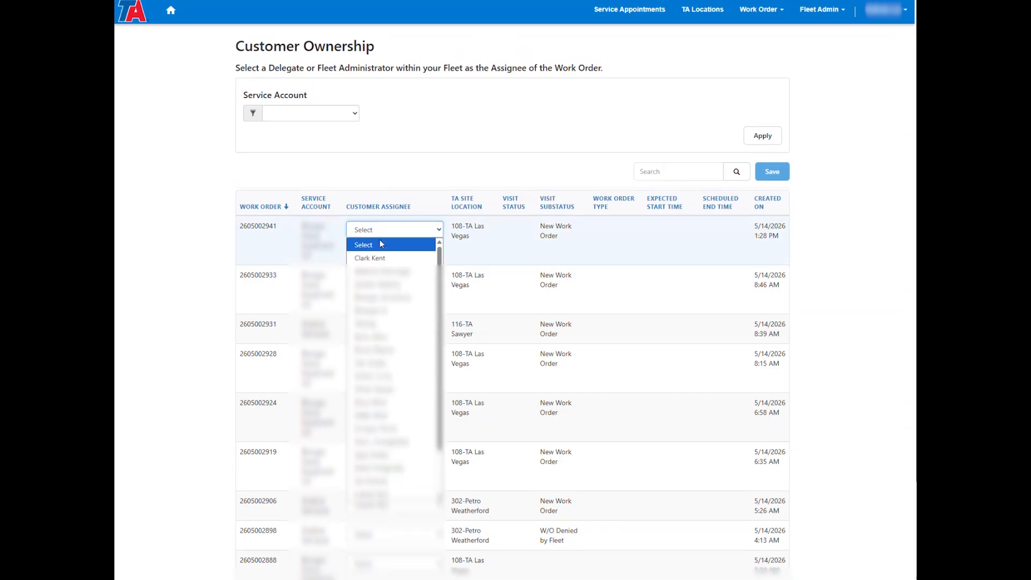
pyautogui.click(388, 334)
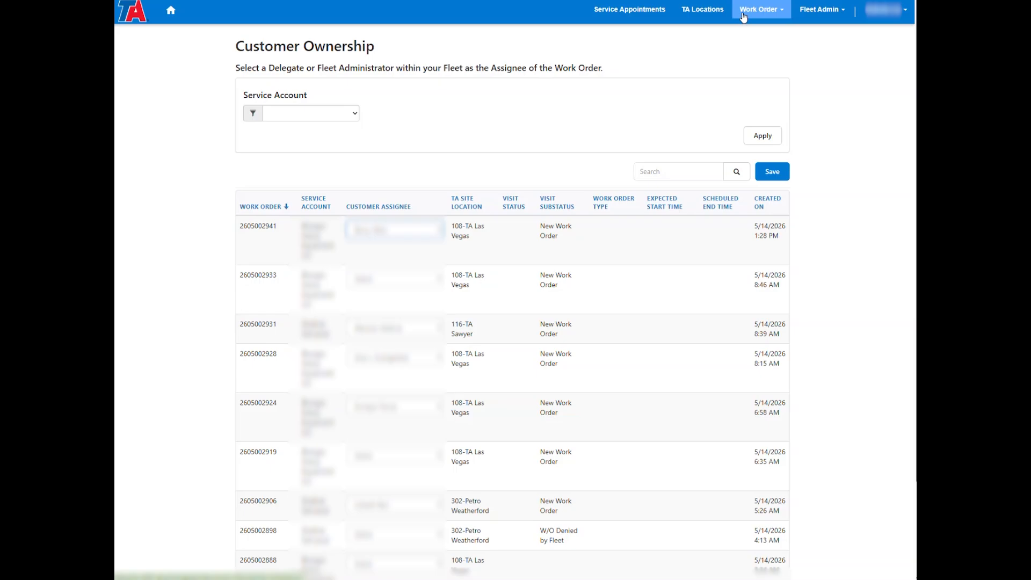
# Check My Assigned Work Orders under Service Estimate & Authorization.
pyautogui.click(760, 9)
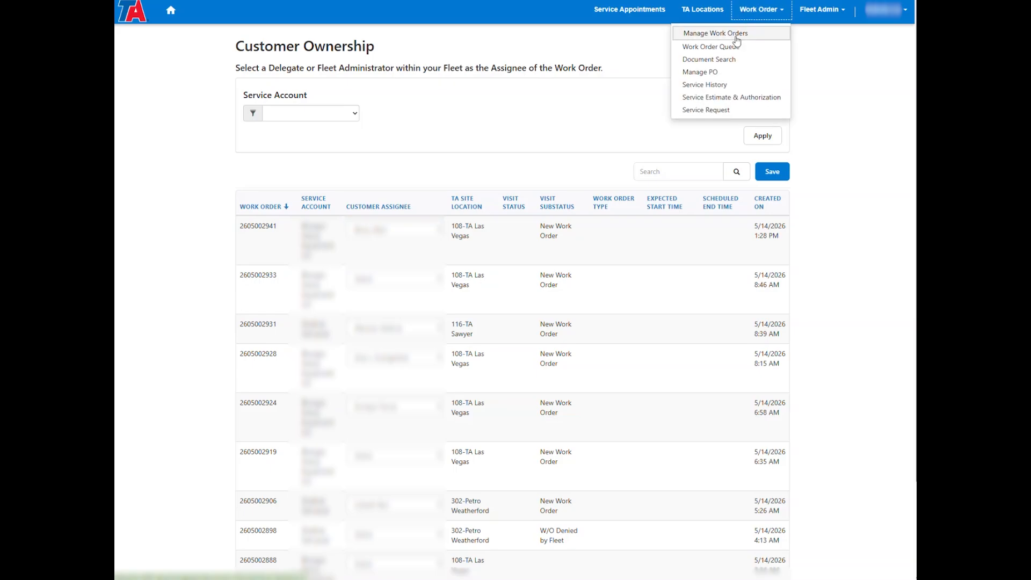
pyautogui.click(739, 101)
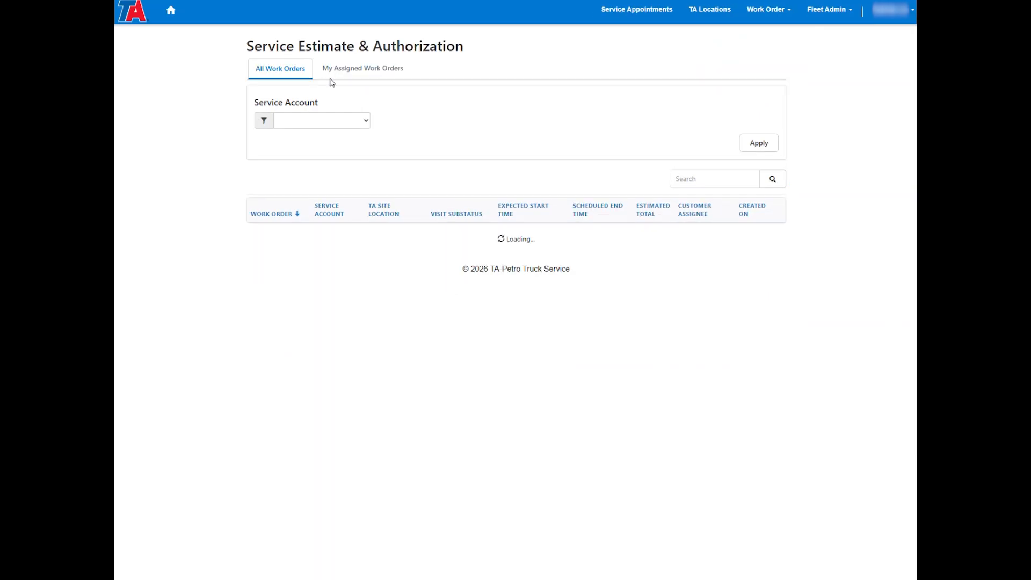
pyautogui.click(348, 70)
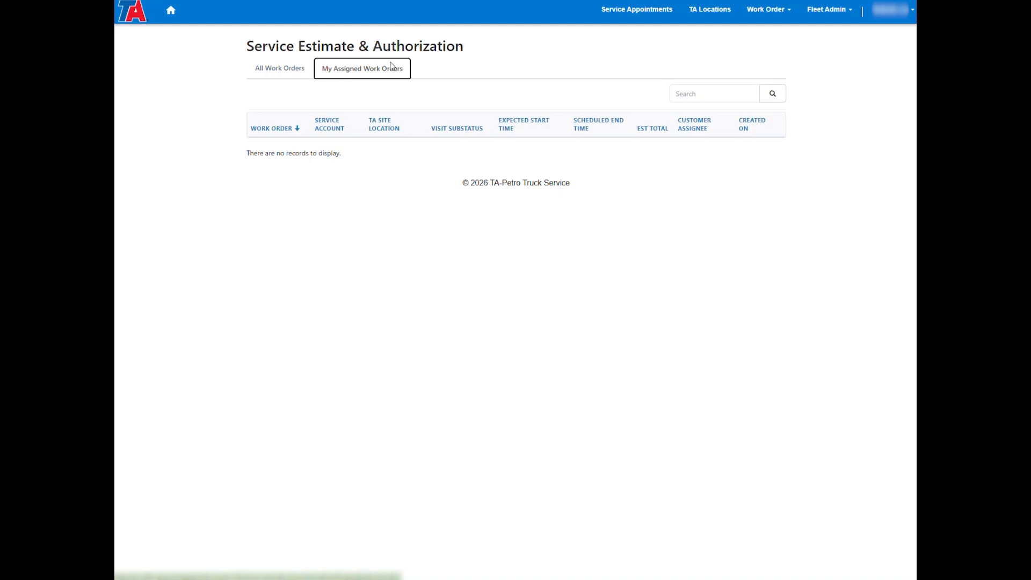
# Assign the newest work order in Customer Ownership to a customer contact and save the assignment.
pyautogui.click(817, 11)
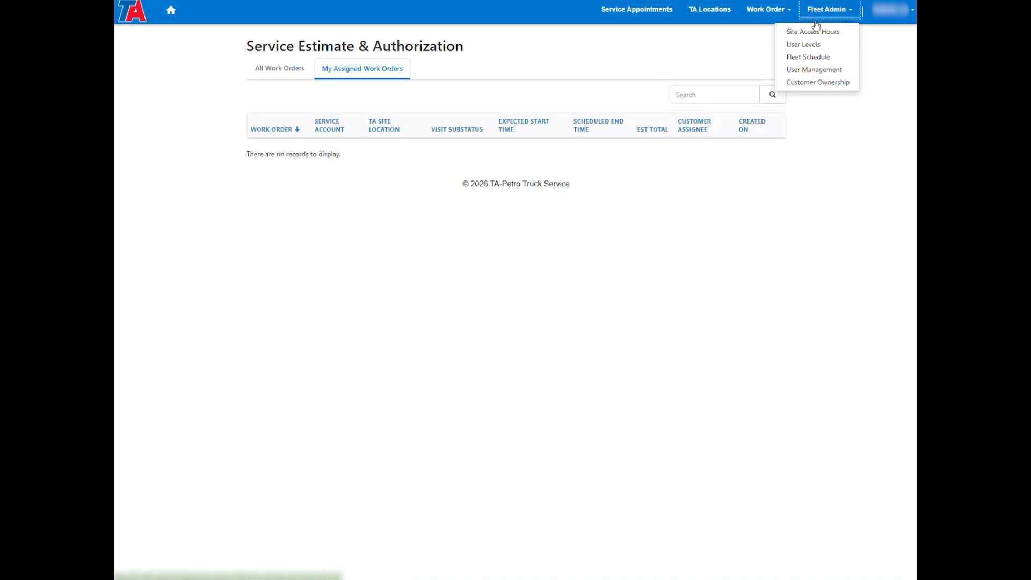
pyautogui.click(821, 83)
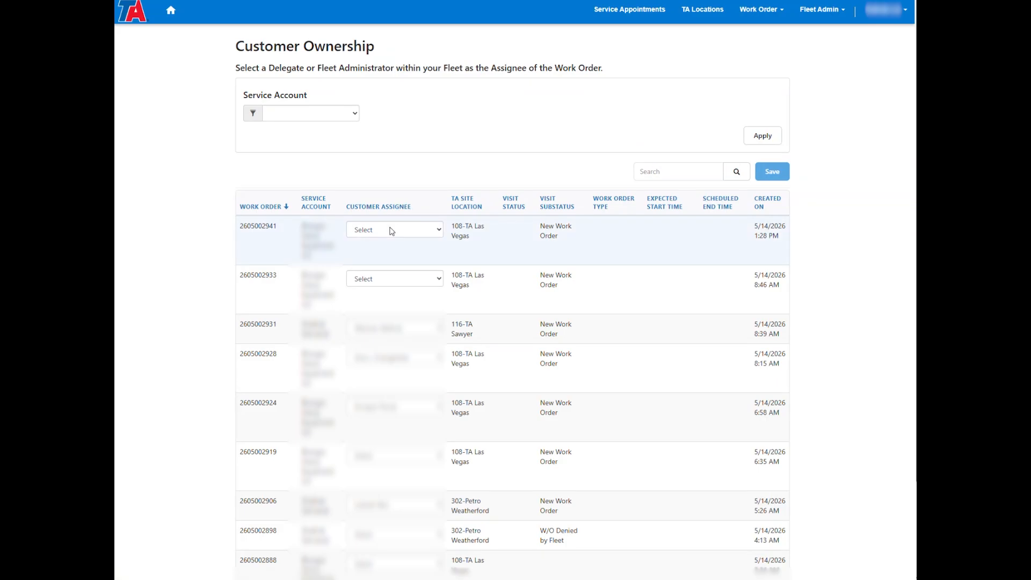
pyautogui.scroll(-1, 392, 230)
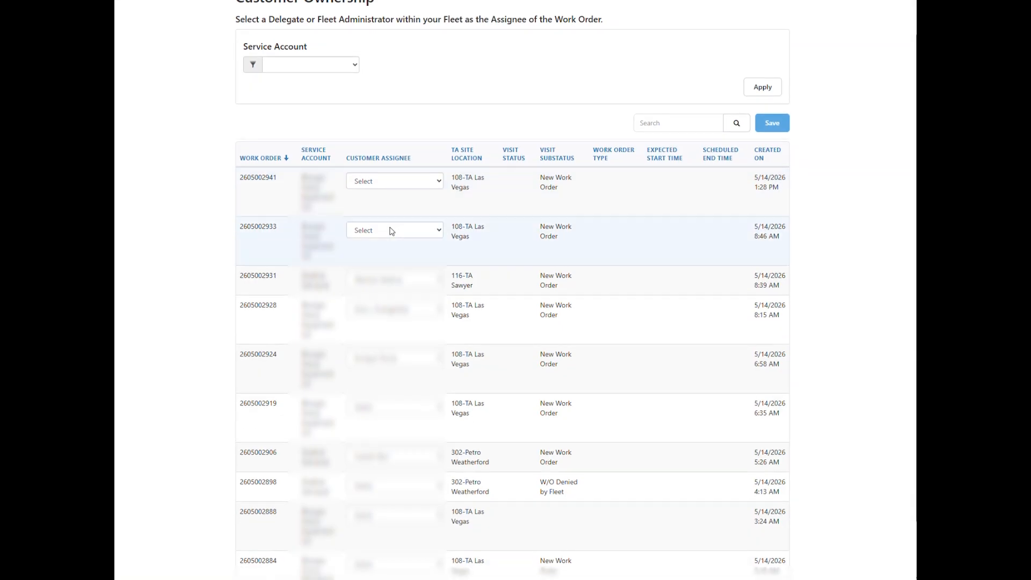
pyautogui.click(389, 184)
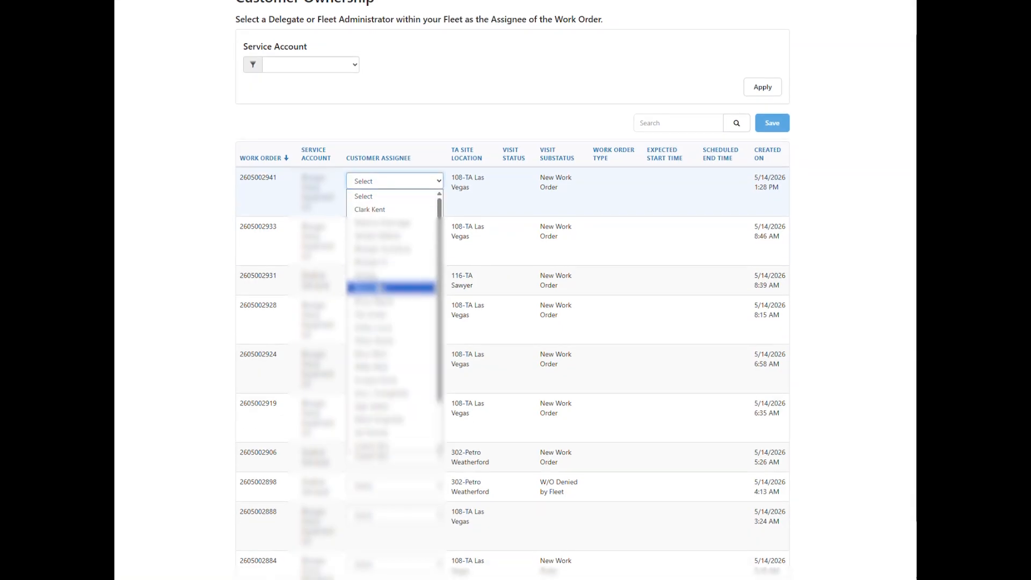
pyautogui.click(376, 288)
pyautogui.click(772, 123)
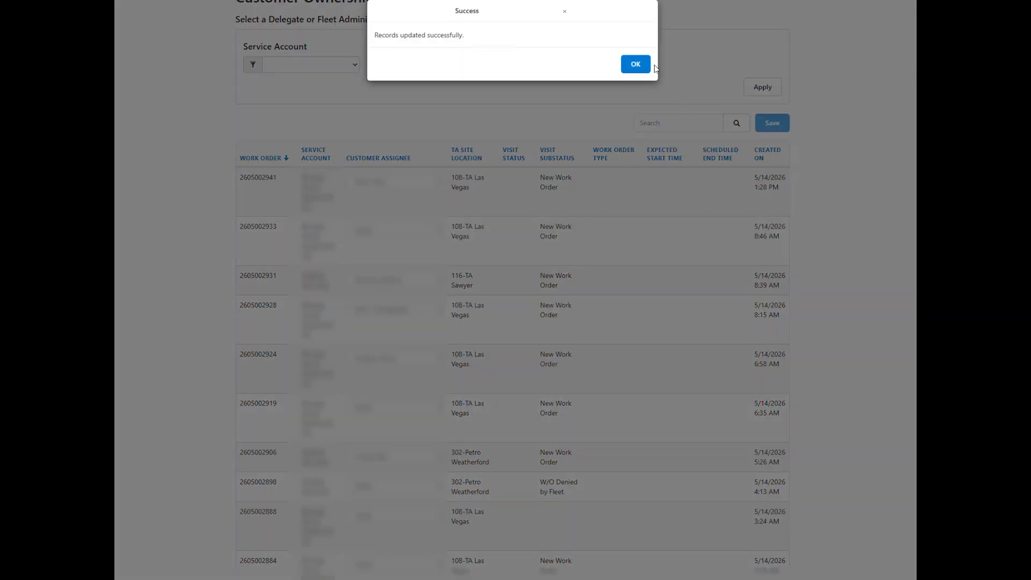
pyautogui.click(636, 64)
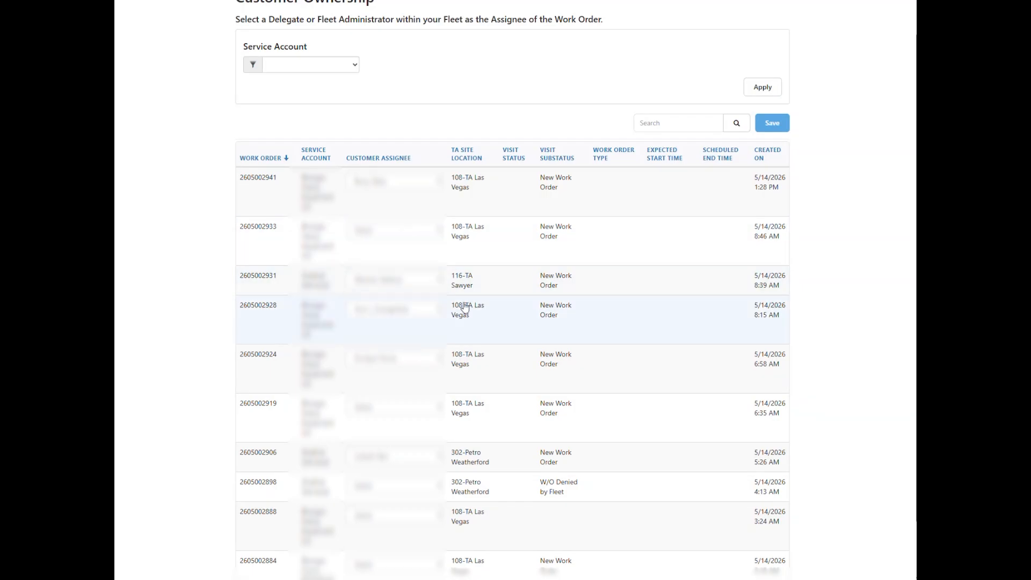
pyautogui.scroll(1, 465, 308)
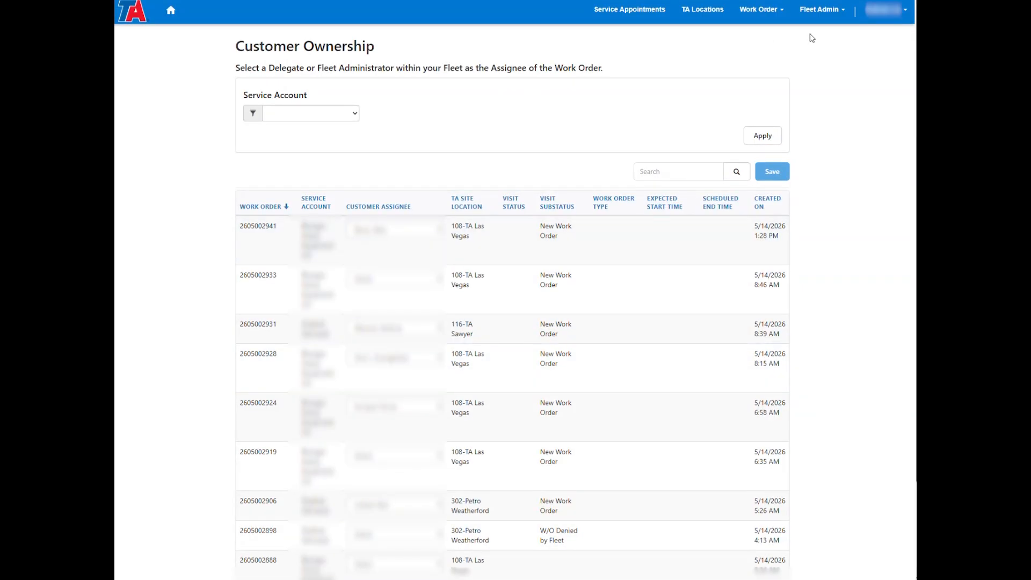
pyautogui.click(835, 16)
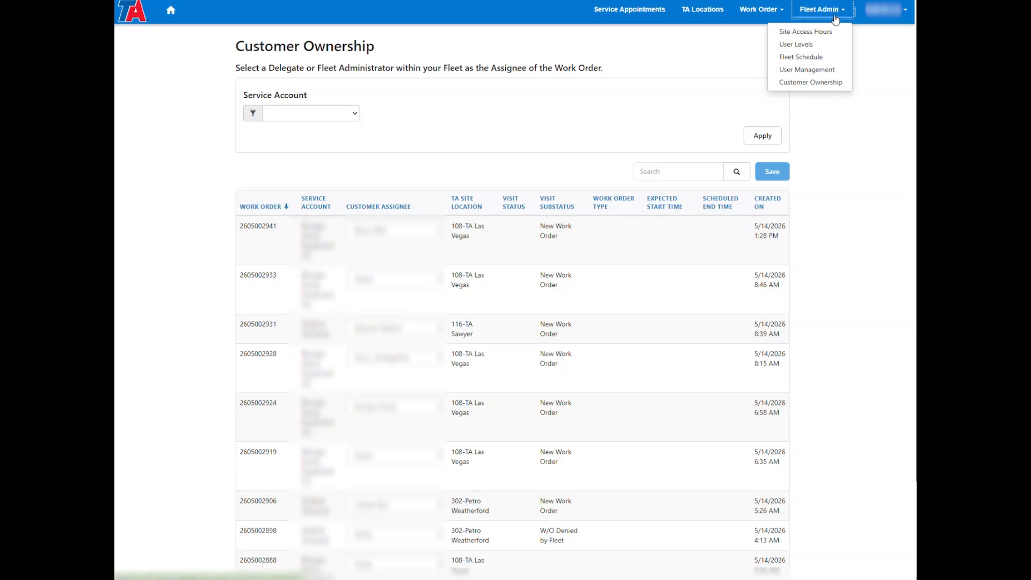